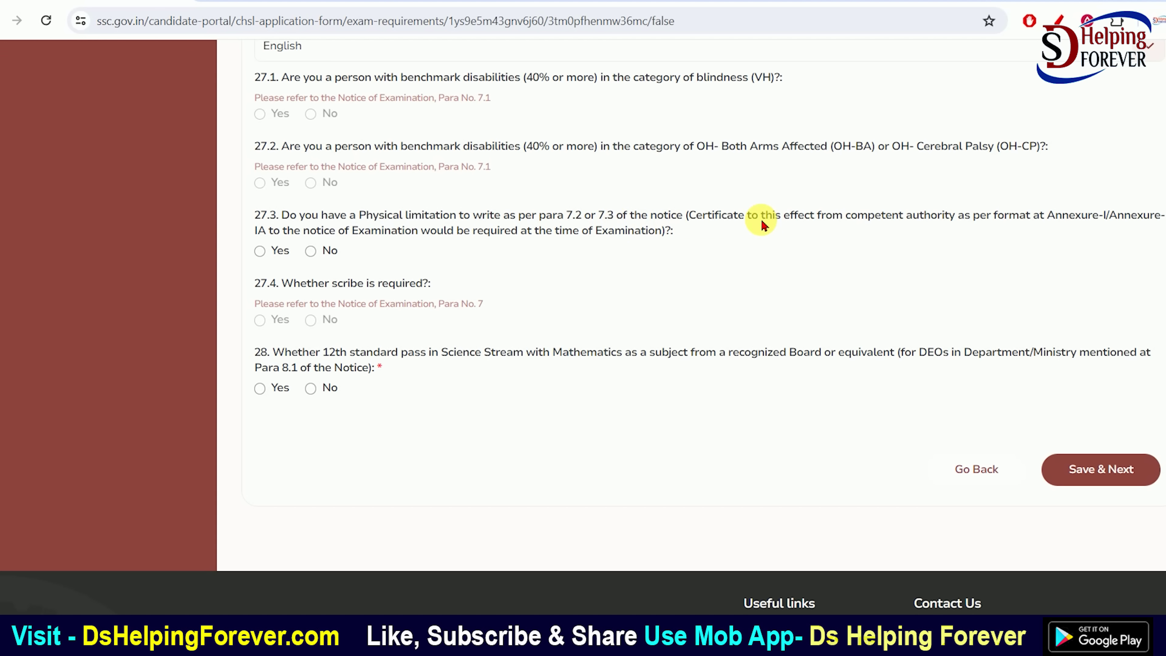
Answer No to question 27.3 on physical writing limitation and Yes to question 28 on 12th Science with Mathematics, and save the page
left_click(314, 254)
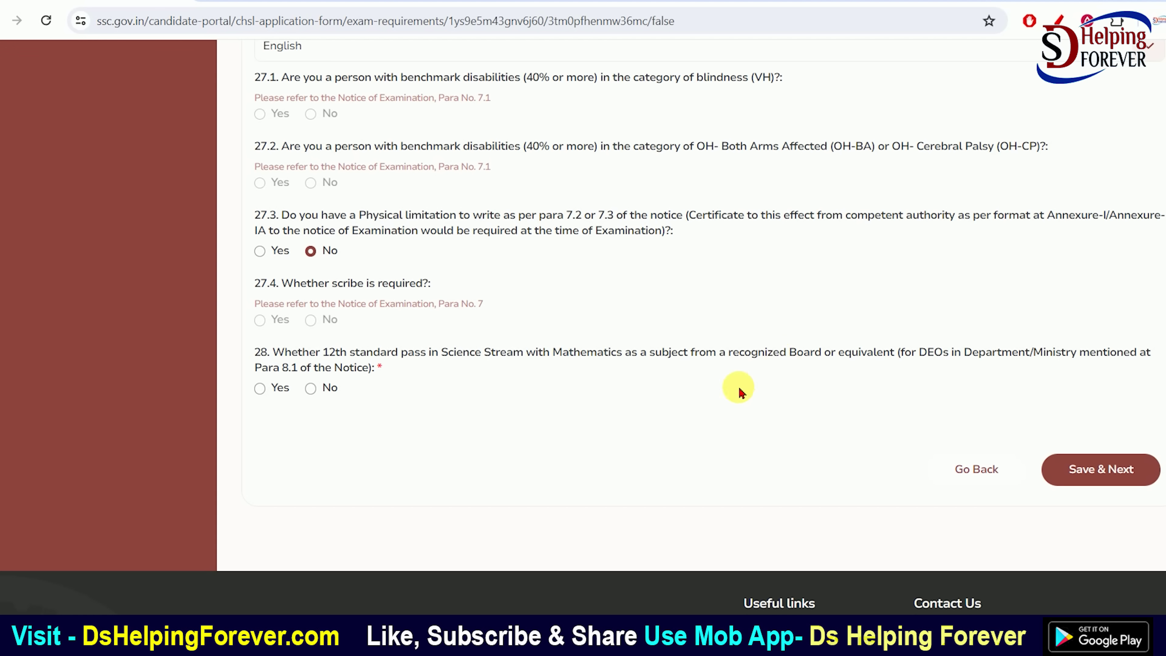
left_click(259, 388)
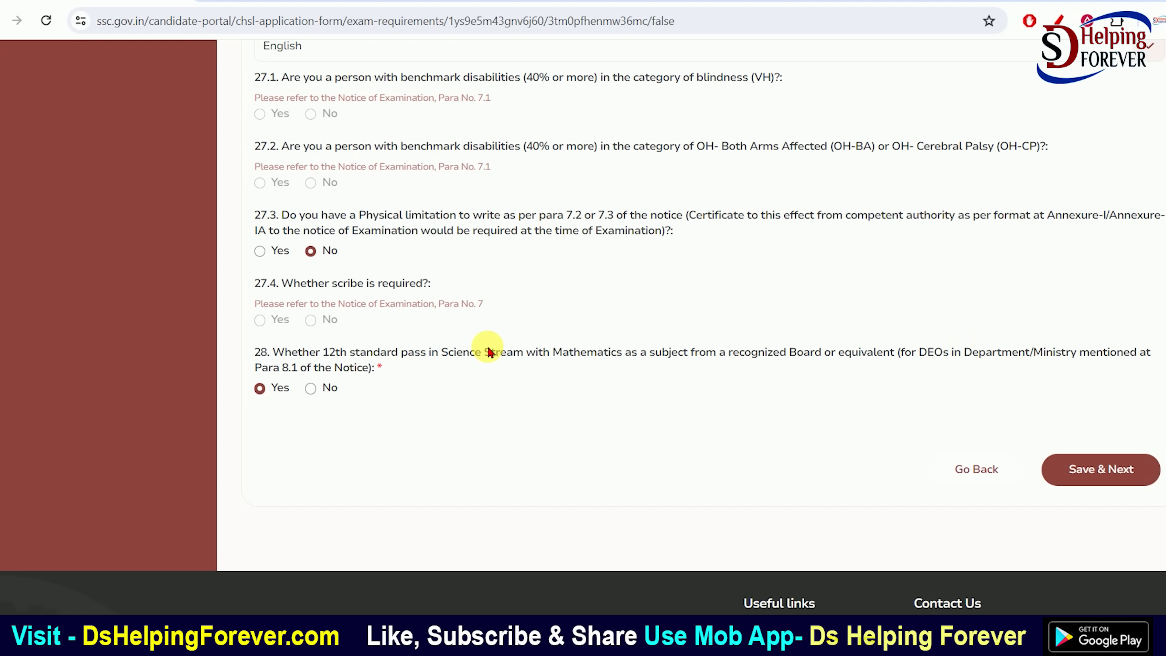
left_click(310, 389)
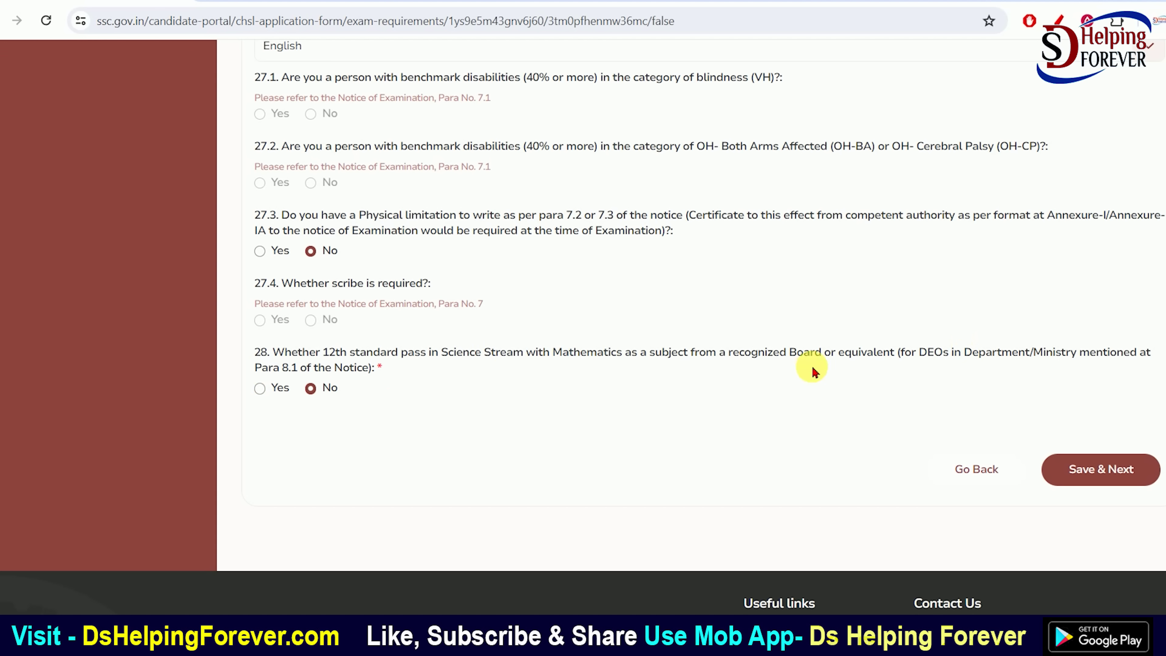
double_click(932, 352)
left_click(955, 354)
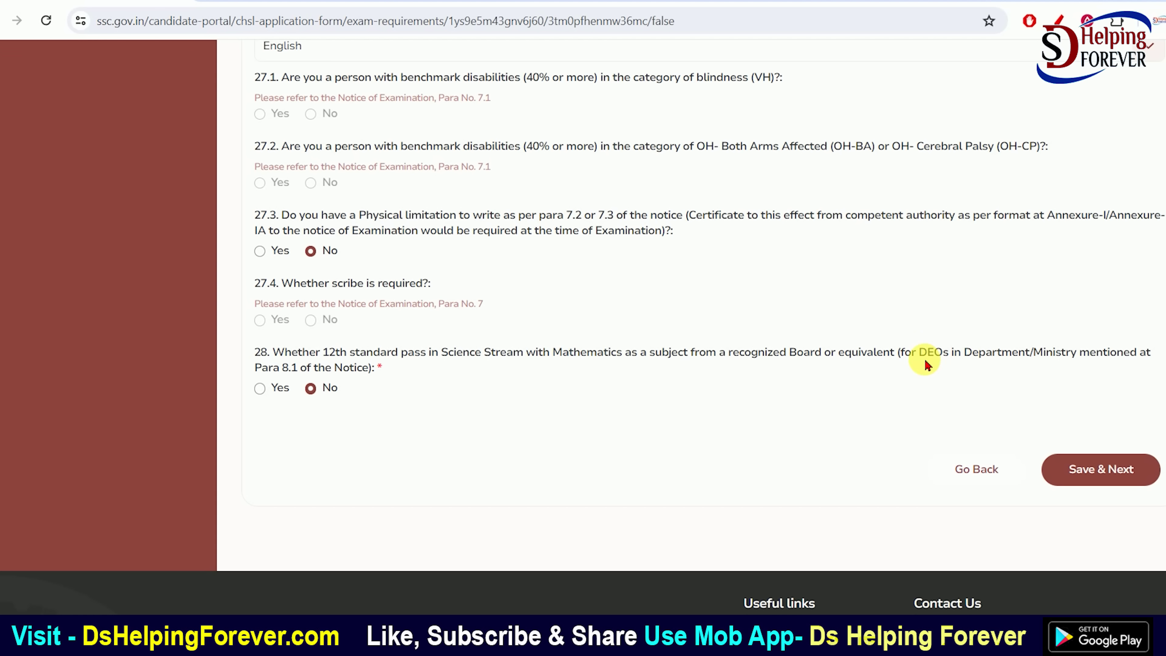
left_click_drag(919, 355, 938, 359)
left_click(938, 359)
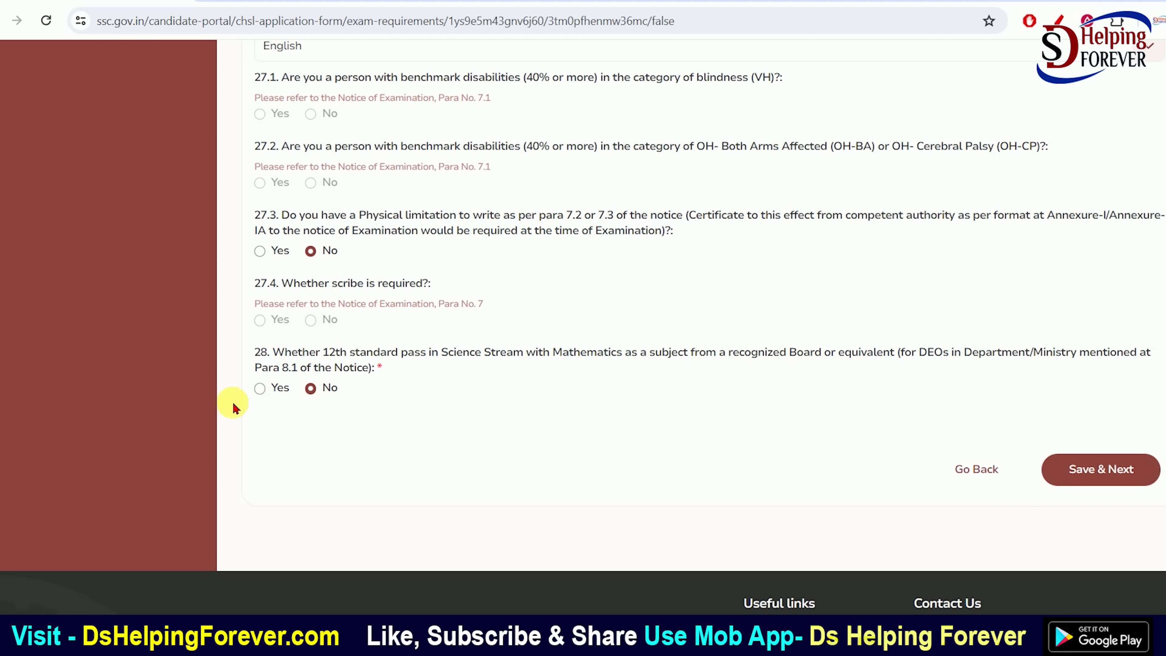
left_click(260, 388)
left_click(311, 389)
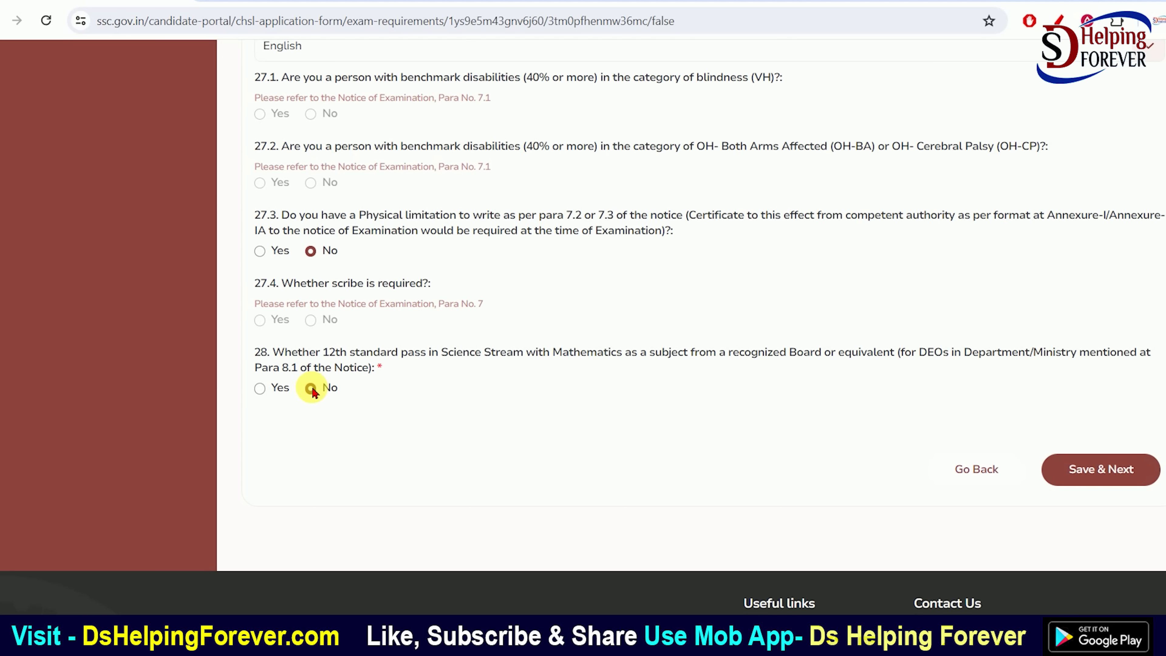
left_click(260, 388)
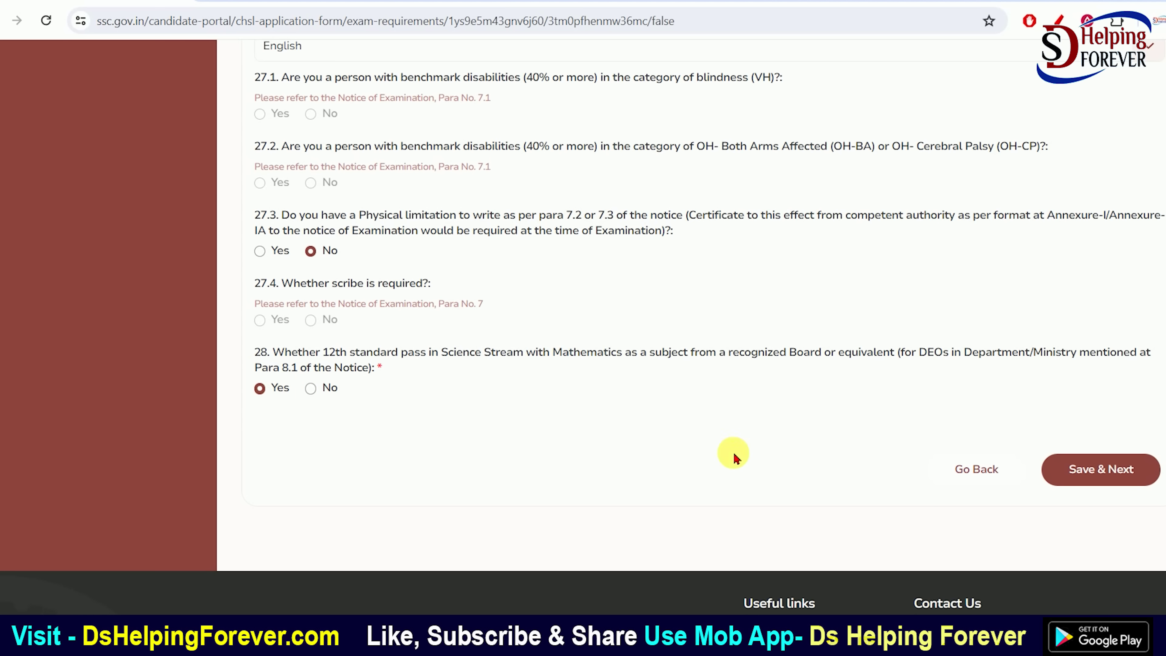
left_click(1106, 471)
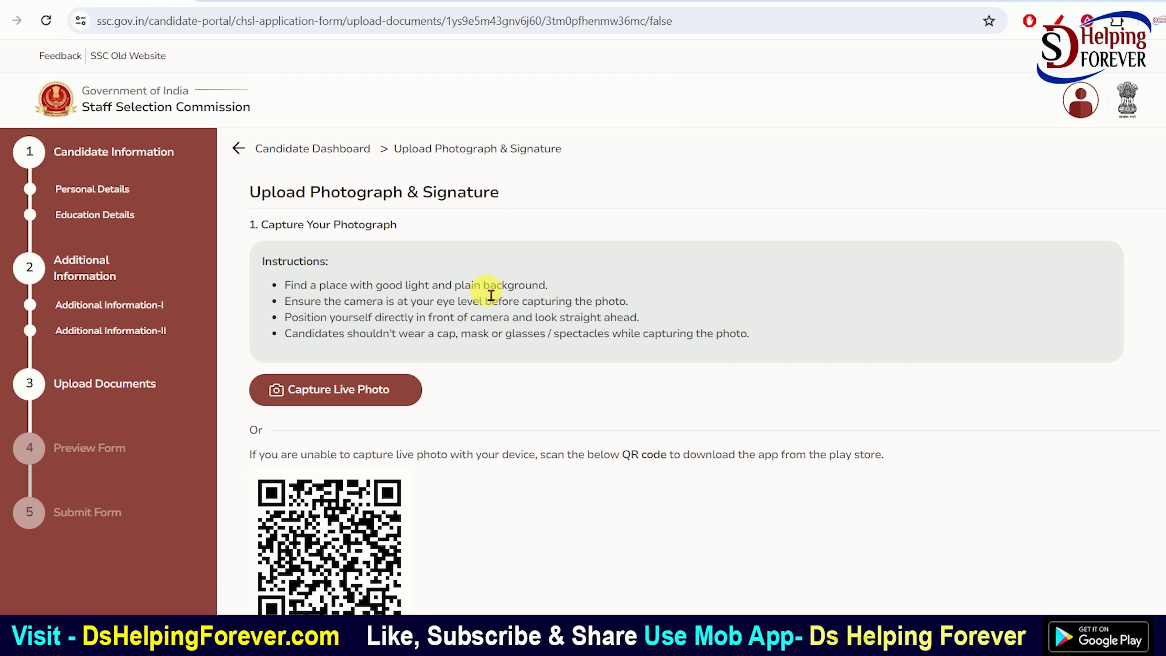
Read the live photograph capture instructions and the alternative QR code app option on the upload page
left_click_drag(350, 303, 502, 315)
left_click(501, 315)
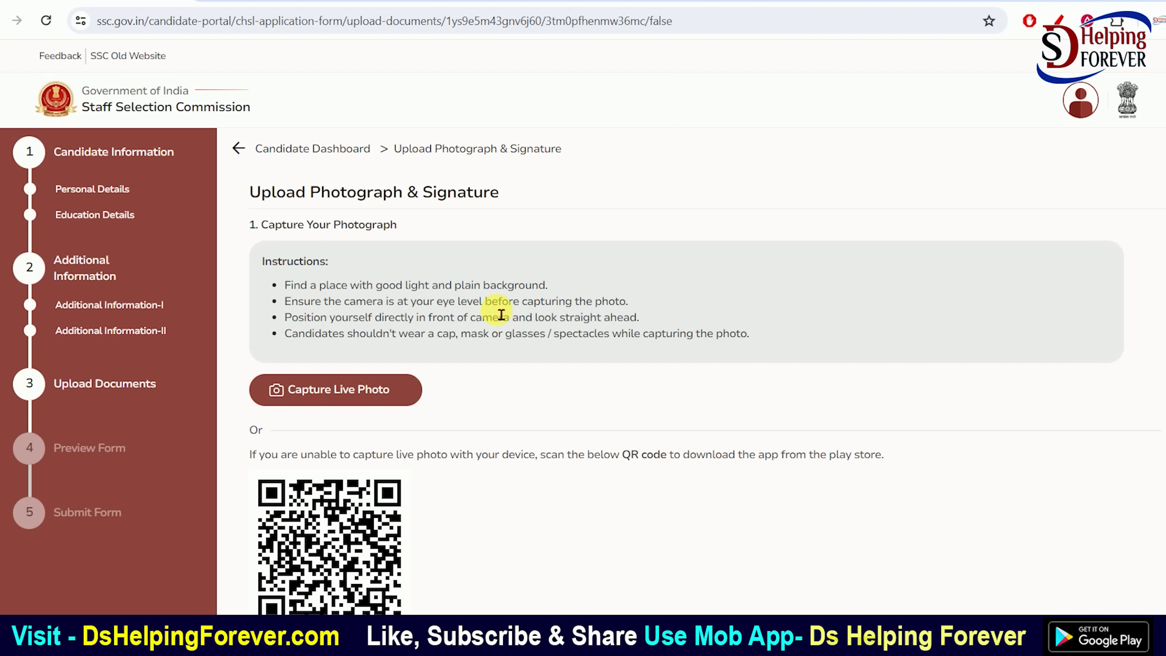
left_click_drag(391, 322, 490, 330)
left_click(494, 329)
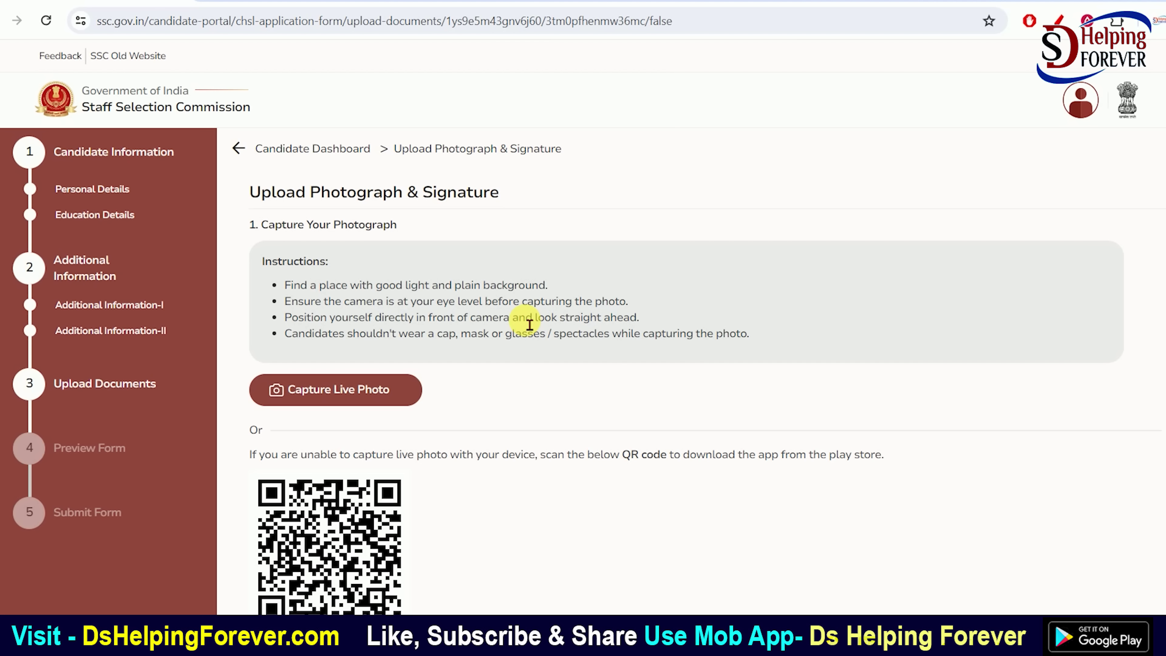
left_click_drag(376, 335, 656, 345)
left_click(657, 345)
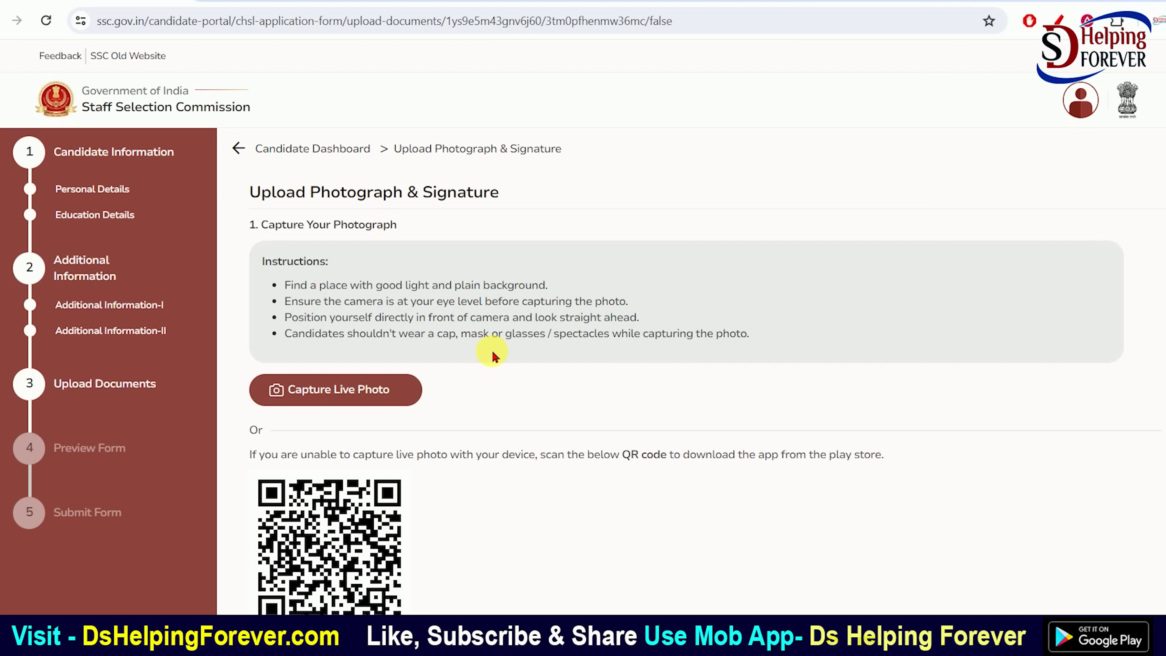
scroll(494, 356, "down", 5)
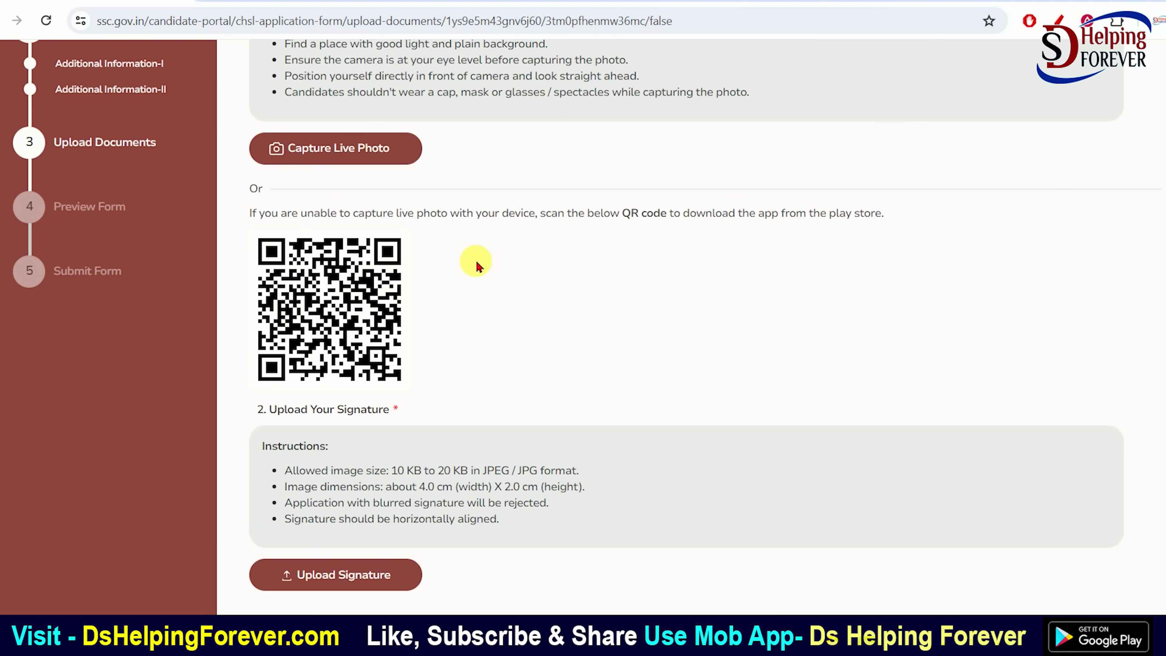
left_click_drag(430, 213, 728, 225)
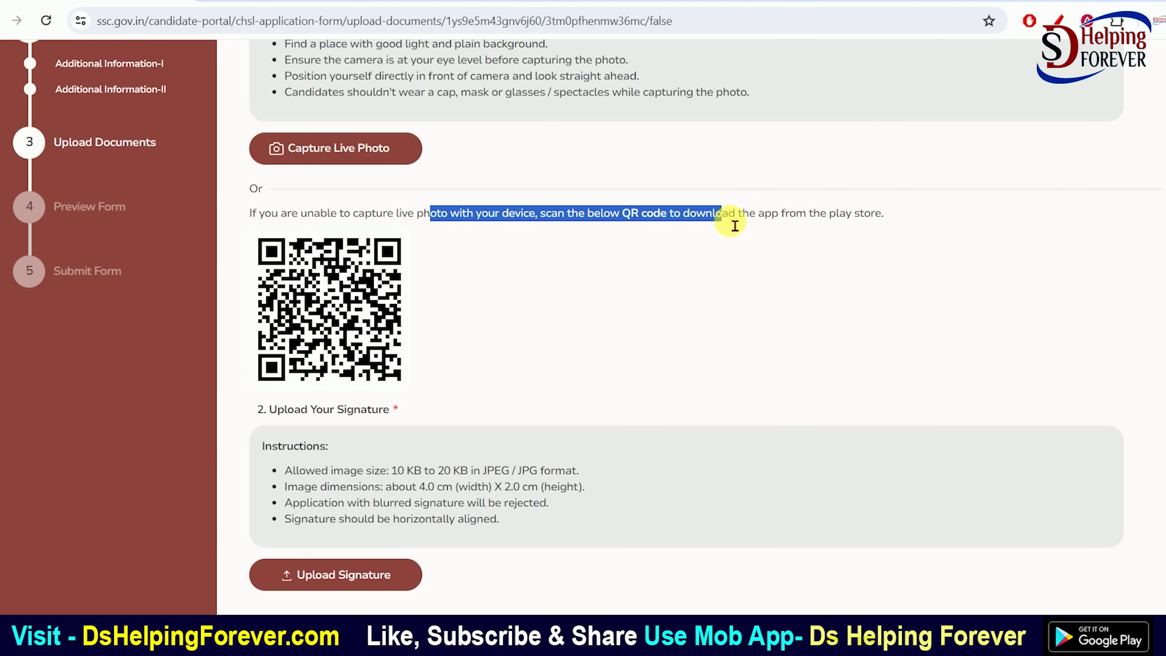
left_click(735, 224)
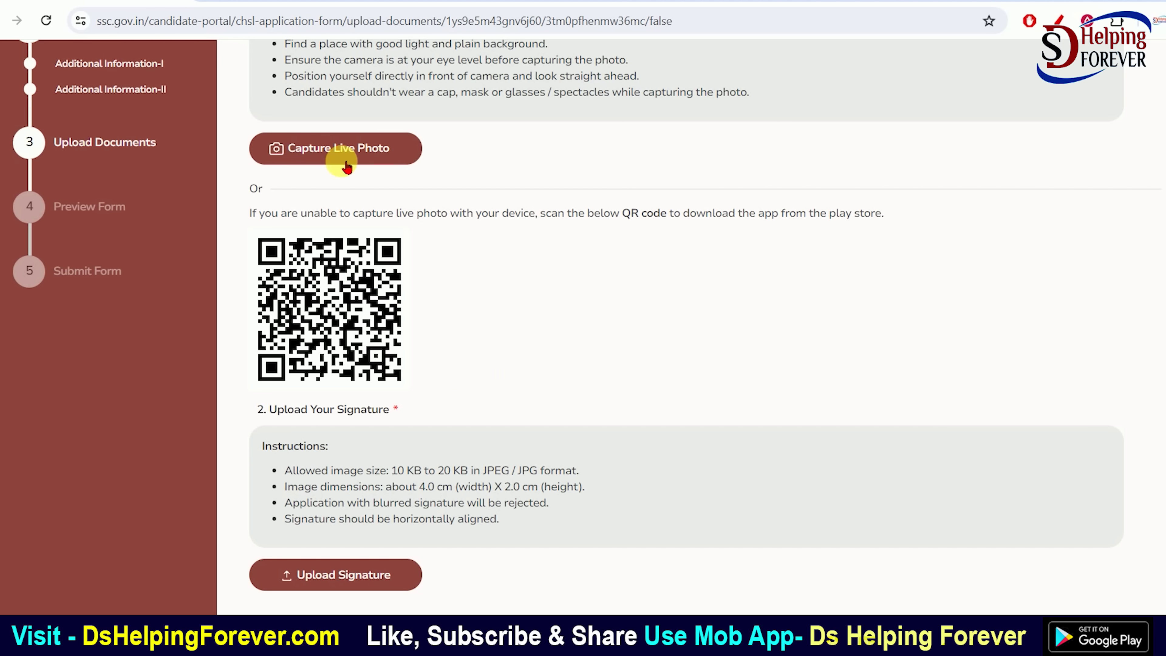
Check the signature image size and format requirements, and save the upload page to proceed to the form preview
scroll(505, 416, "down", 5)
left_click_drag(391, 229, 476, 238)
left_click(476, 238)
left_click_drag(391, 228, 554, 234)
left_click(476, 239)
left_click(555, 234)
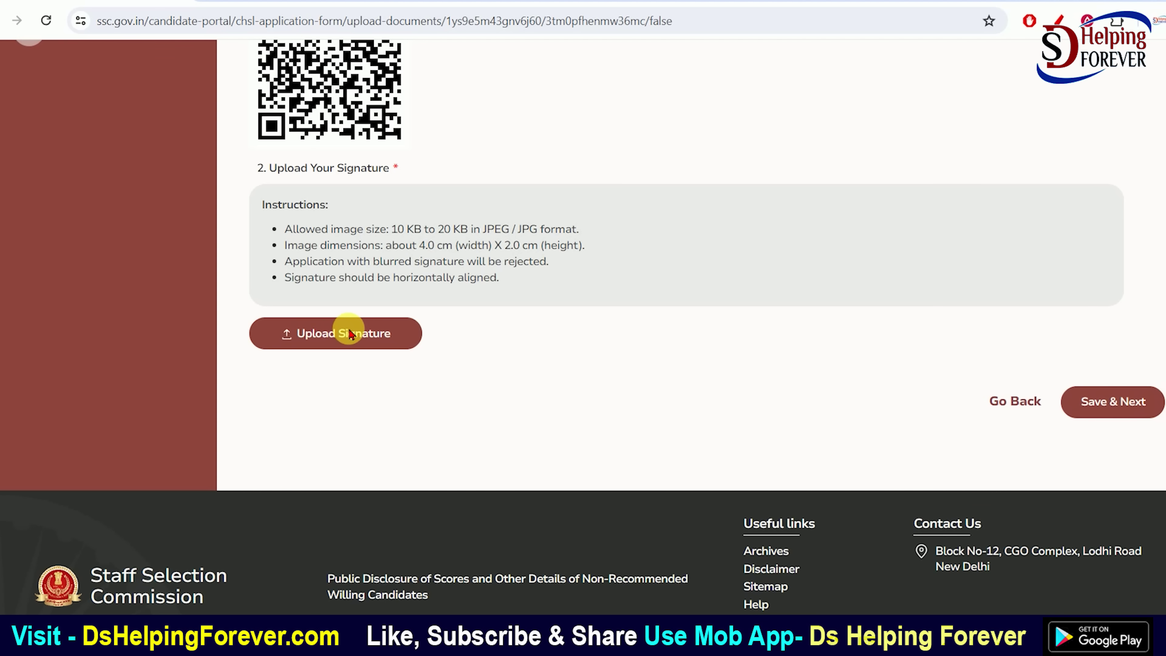
left_click(1102, 399)
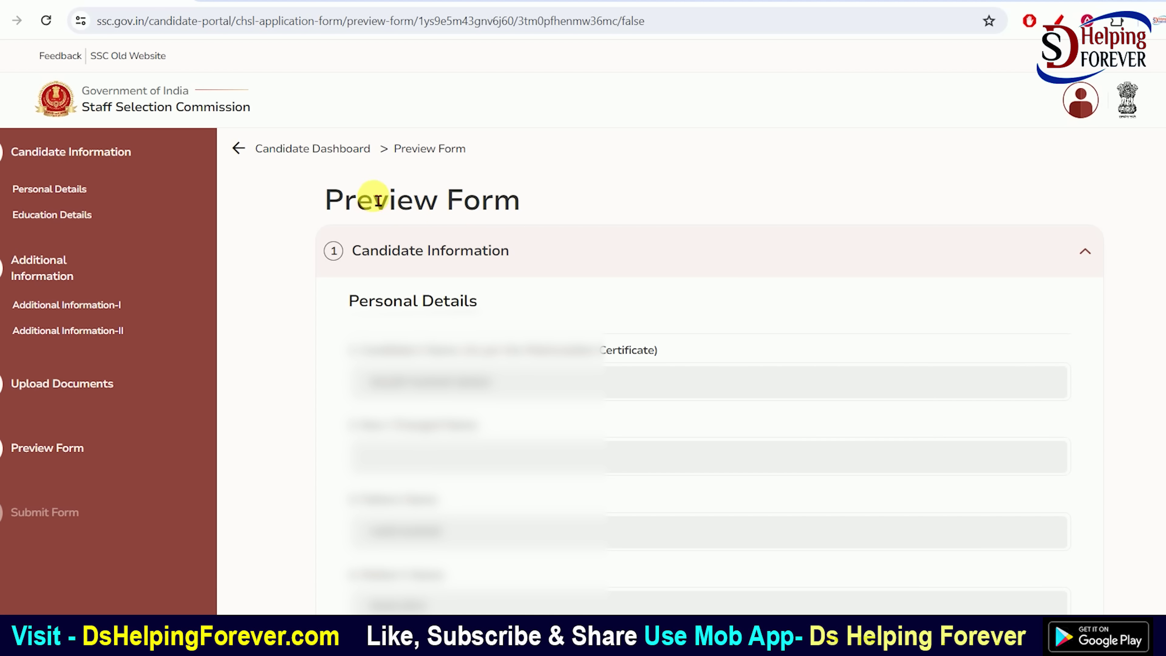
Review the candidate's personal and educational details in the form preview
left_click_drag(414, 210, 512, 208)
left_click(515, 212)
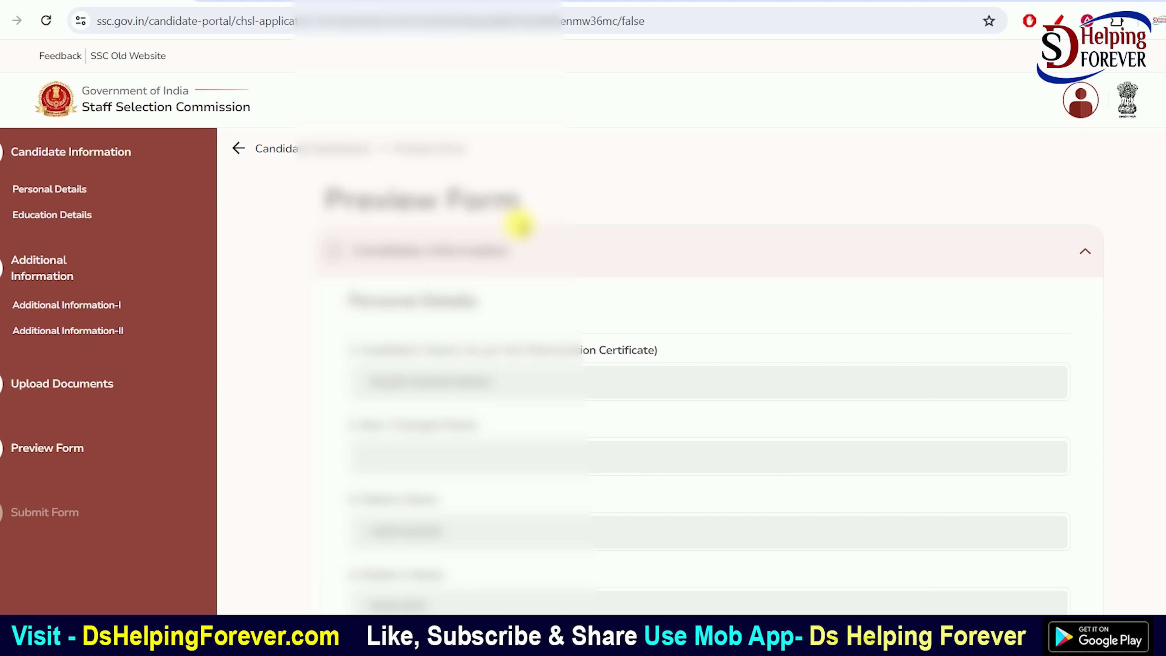
scroll(520, 226, "down", 15)
scroll(554, 271, "down", 20)
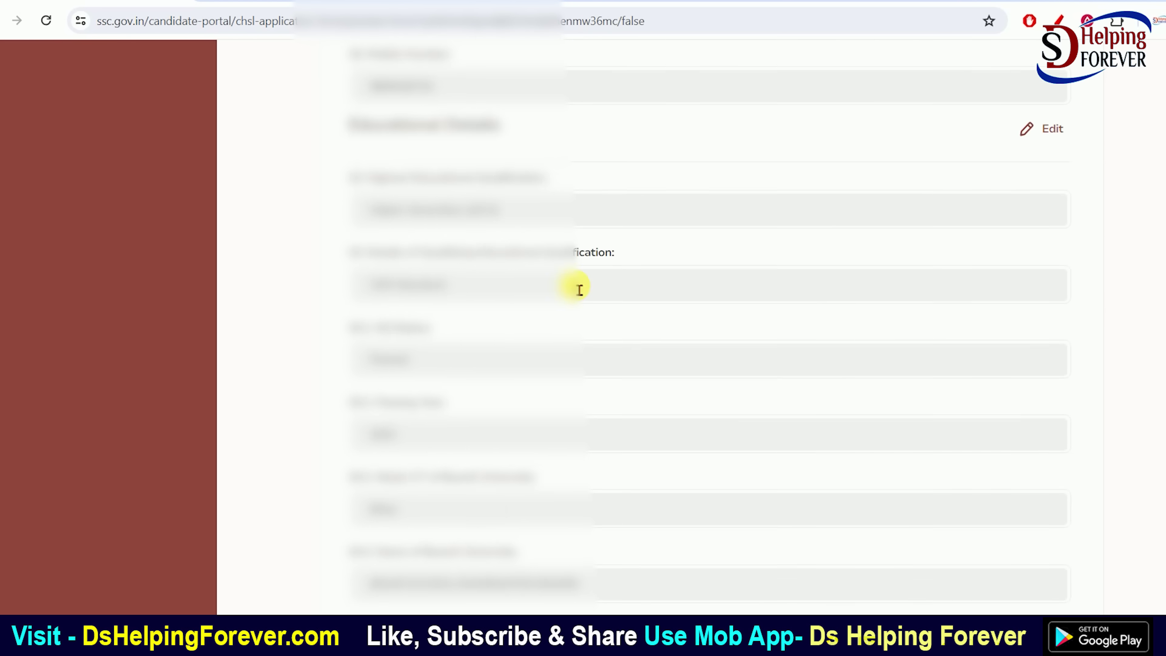